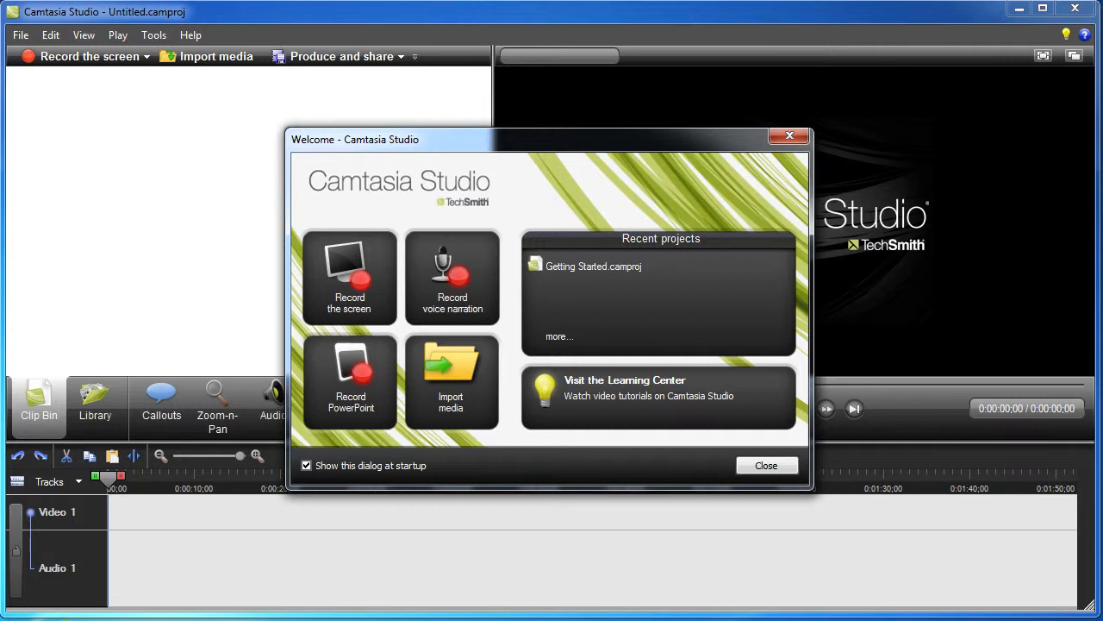
Step: Dismiss the welcome dialog, launch the screen recorder, and open the preset sizes for a custom recording area
key("Escape")
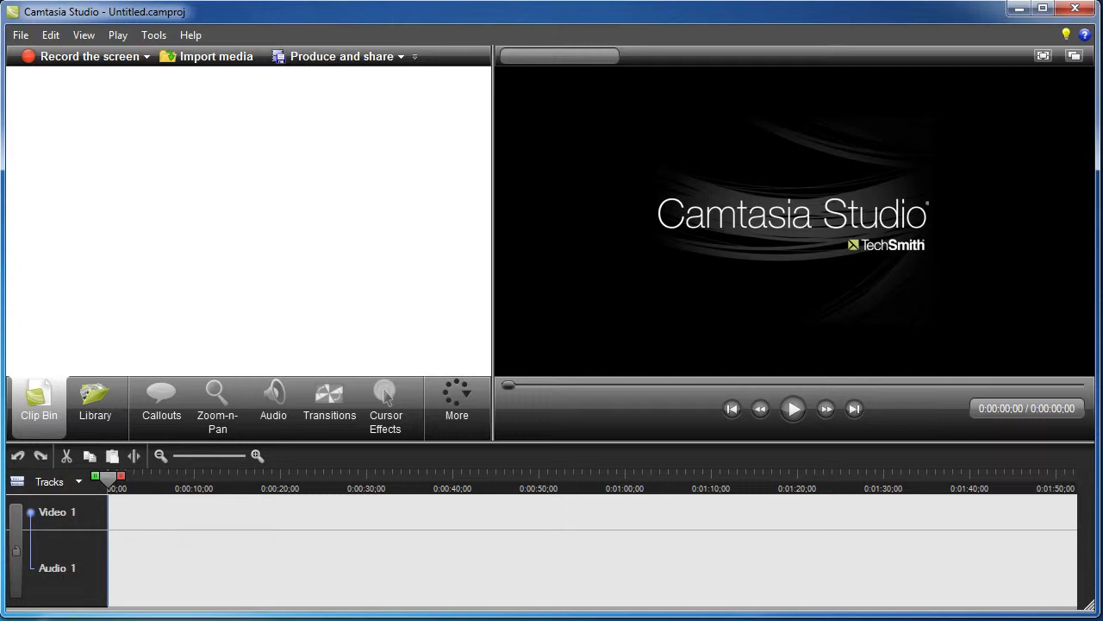
left_click(147, 57)
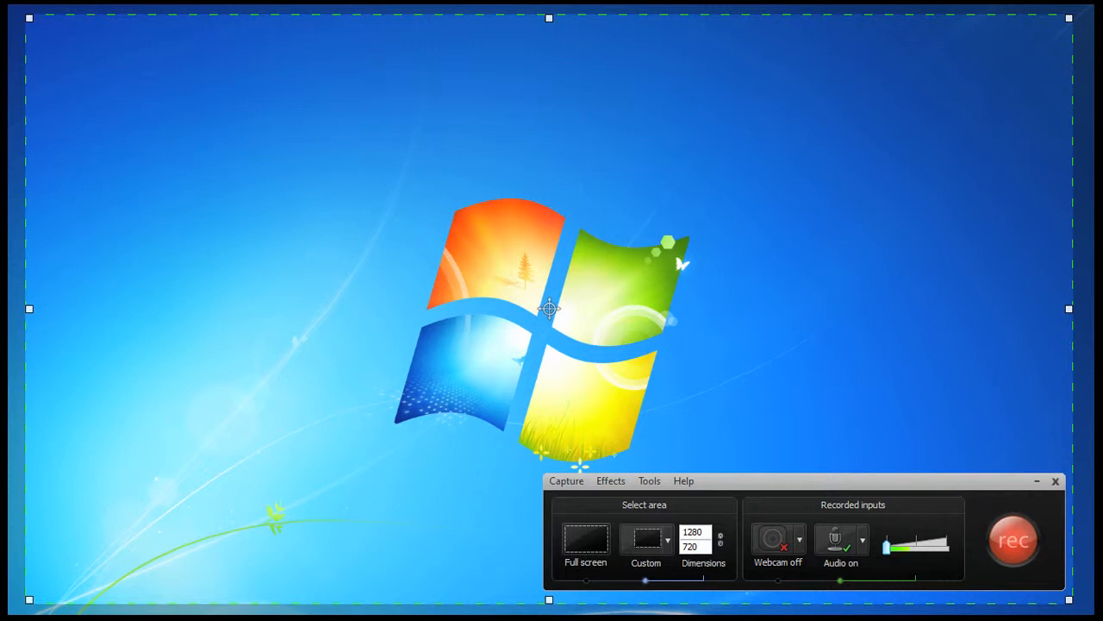
left_click(669, 540)
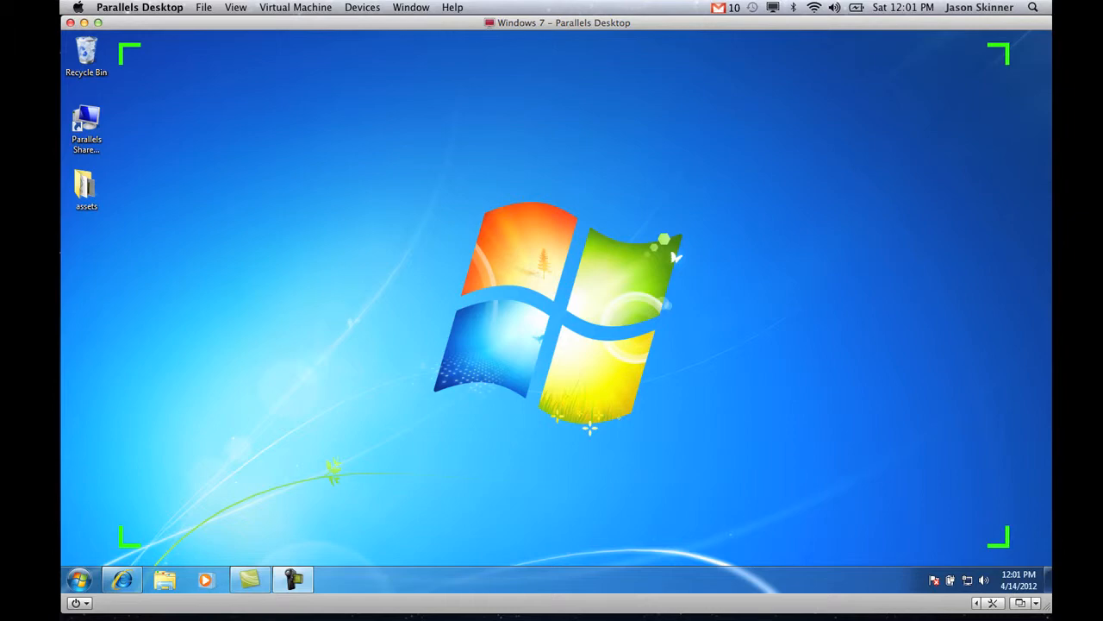
Step: Bring up the browser inside the capture area while recording, and stop the recording from the restored recorder
left_click(122, 579)
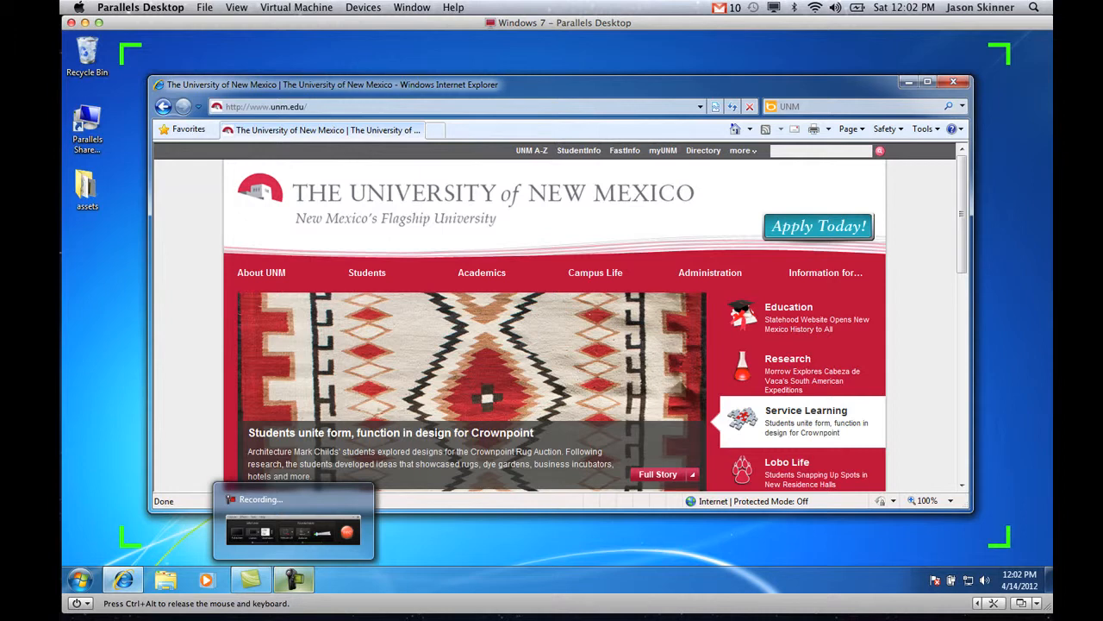
left_click(297, 580)
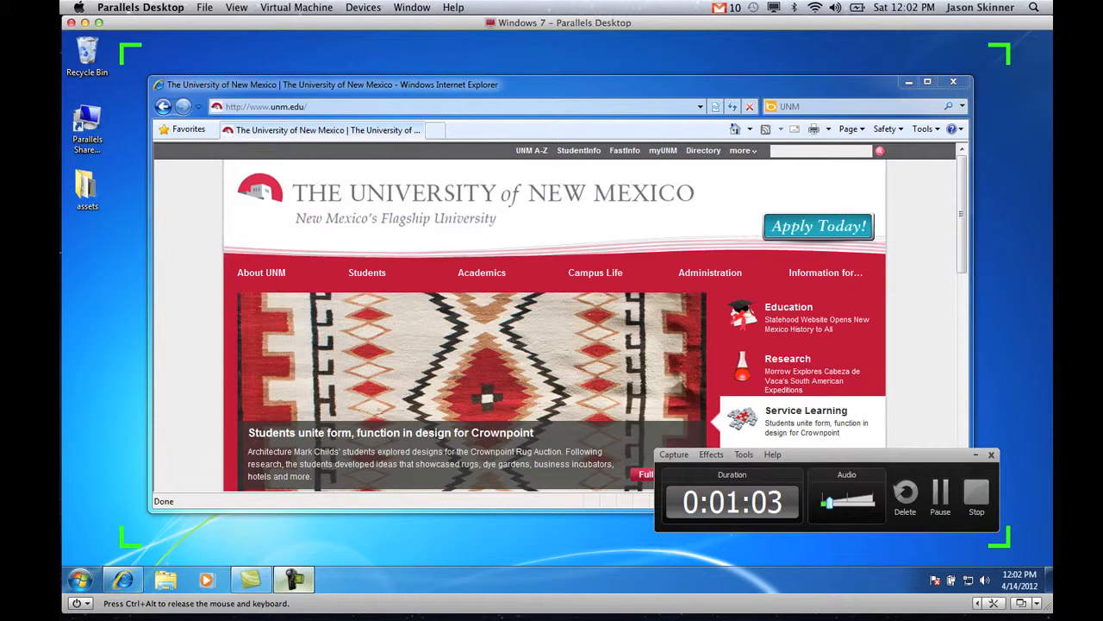
key("F10")
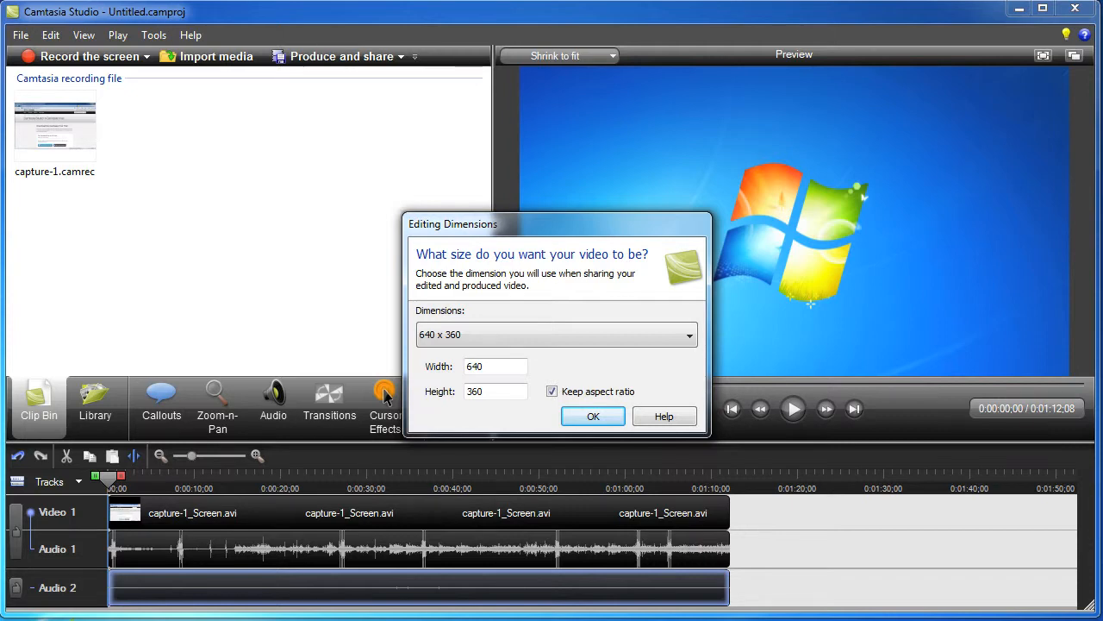
Step: Set the project's editing dimensions to the recording dimensions, 1280 x 720
left_click(688, 336)
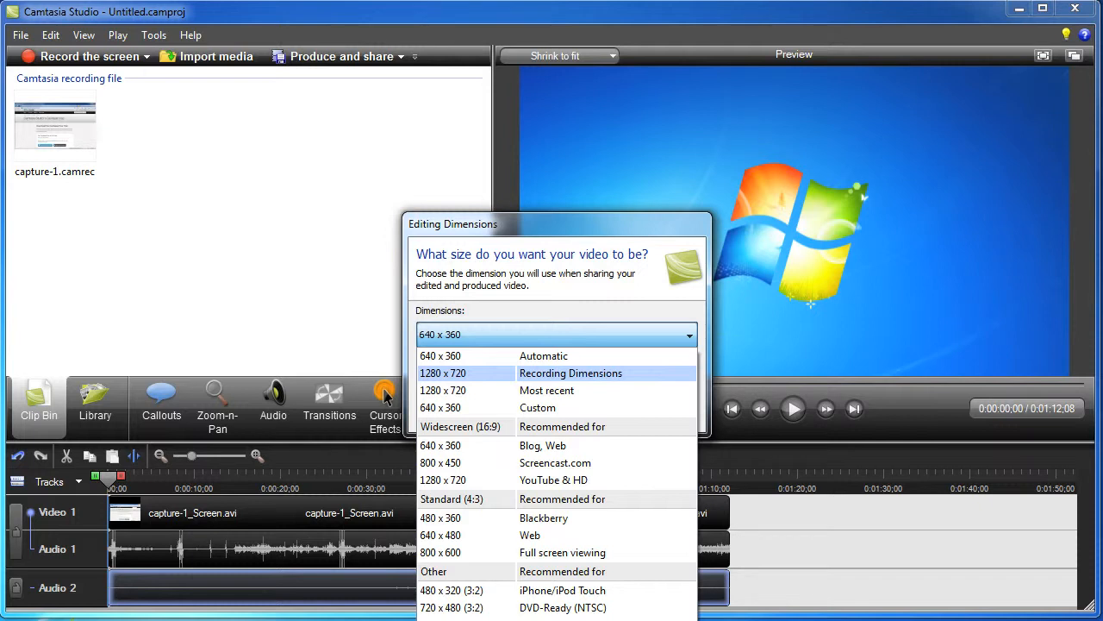
key("Escape")
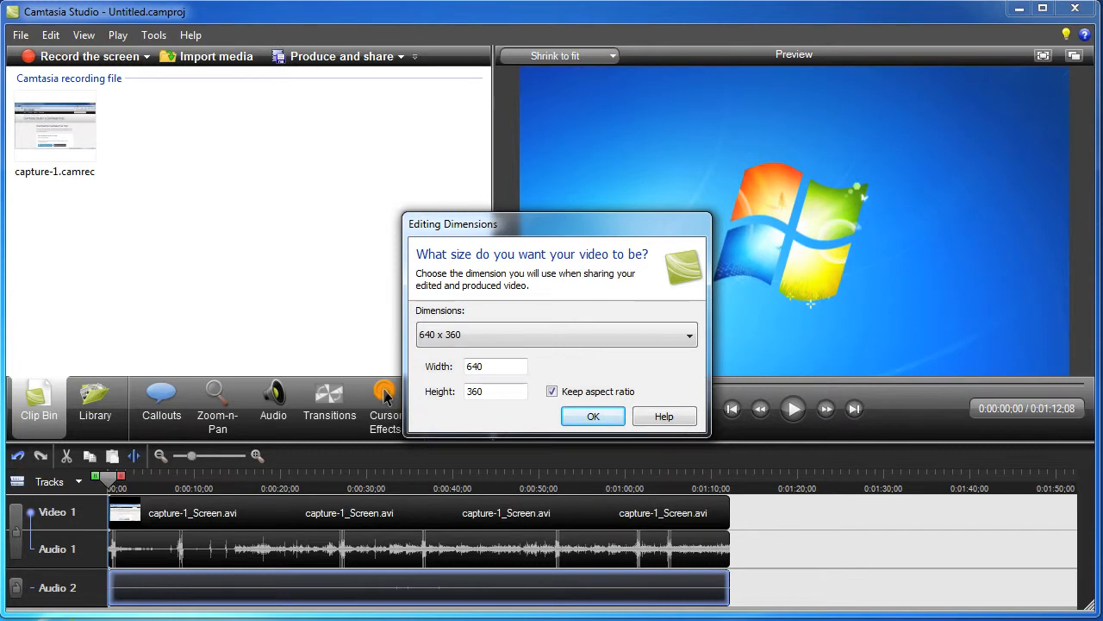
key("Escape")
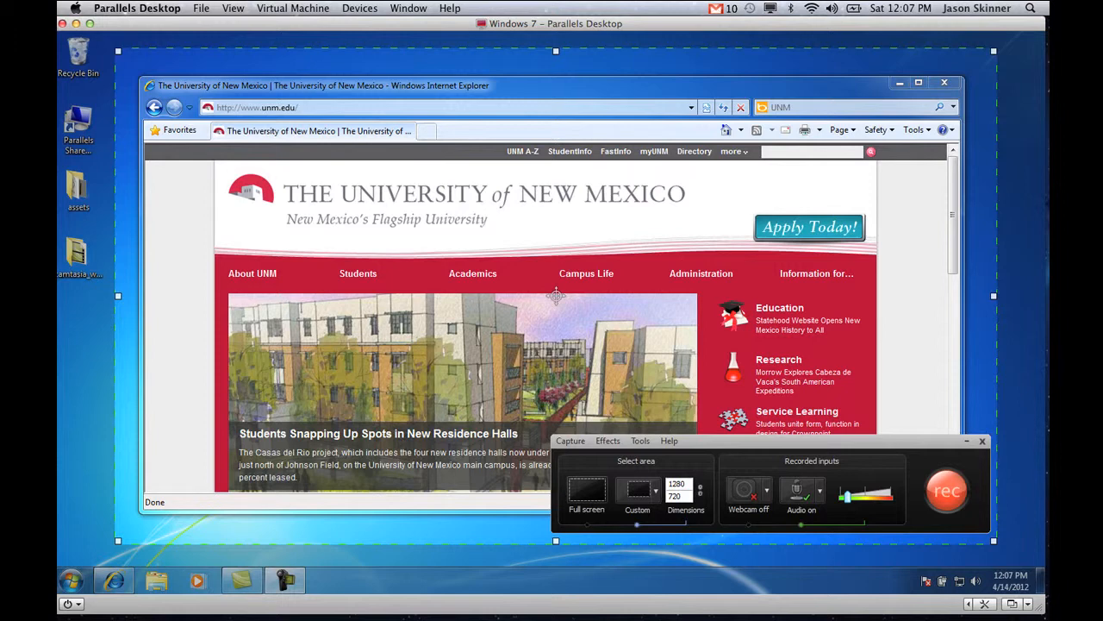
Step: Record a second screen capture of the browser and bring the recorder back up to end it
key("F9")
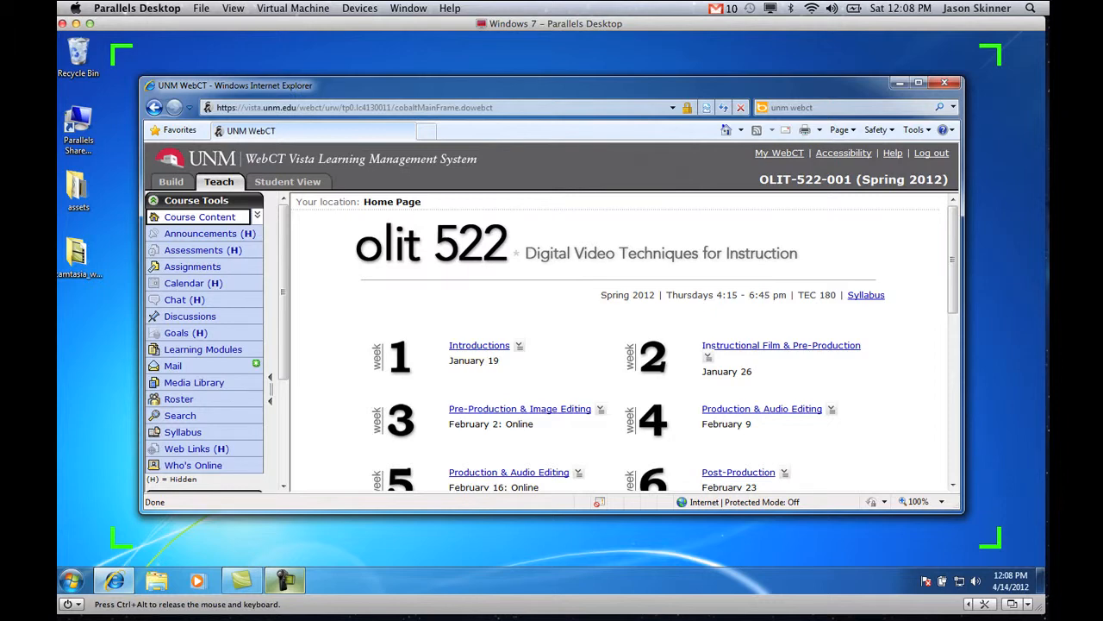
left_click(282, 577)
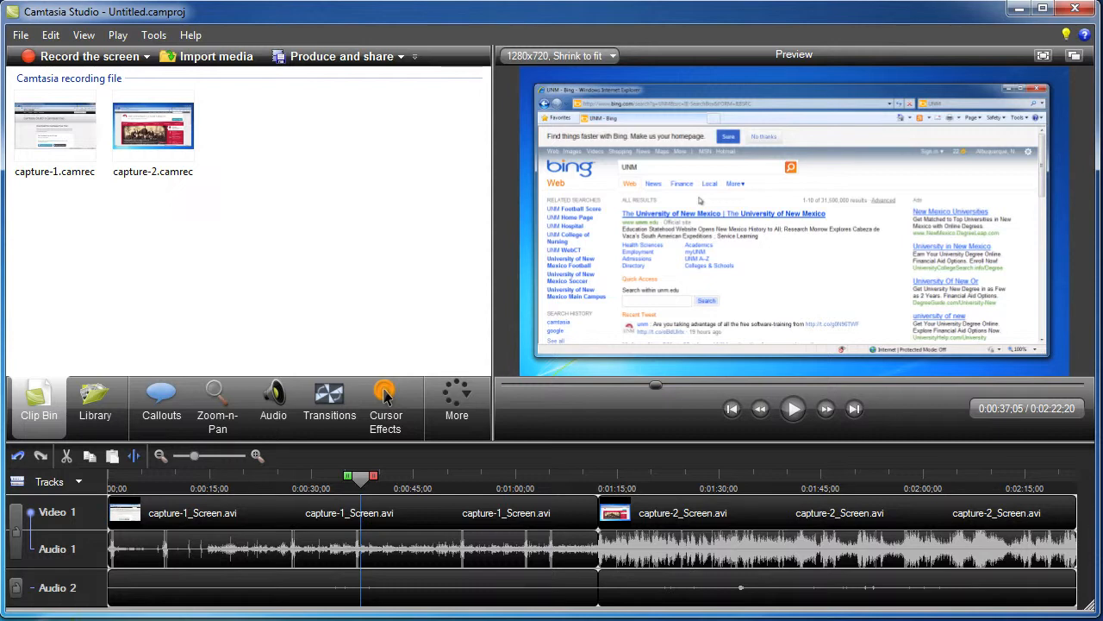
Step: Split the capture-1 clip at 0:00:37;05 and remove the section before the split from the timeline
key("alt+e")
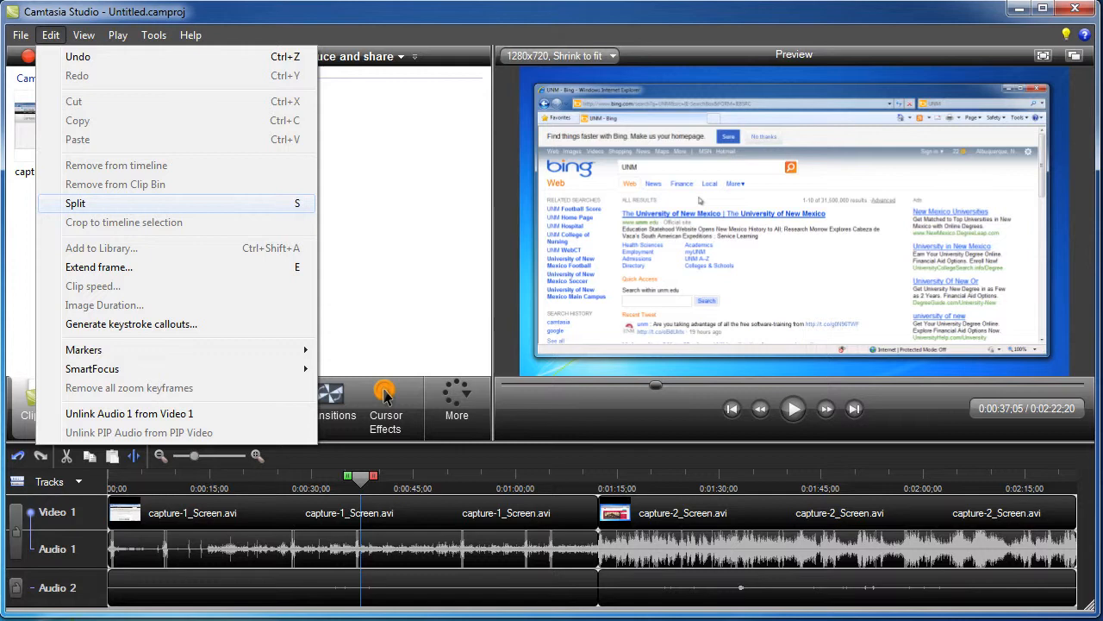
key("Return")
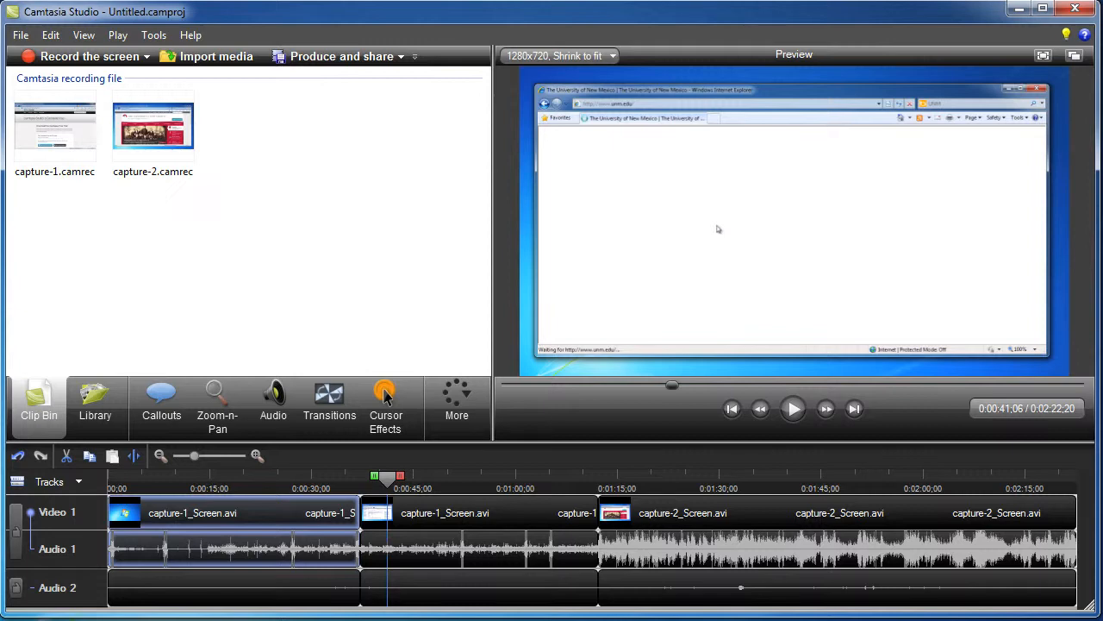
key("alt+e")
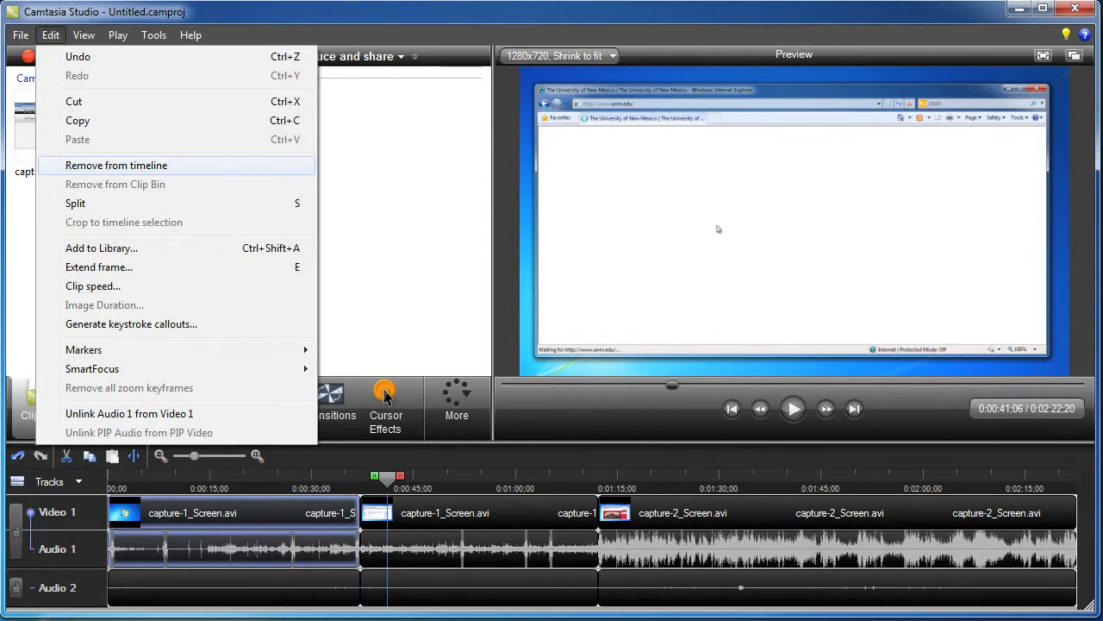
key("Return")
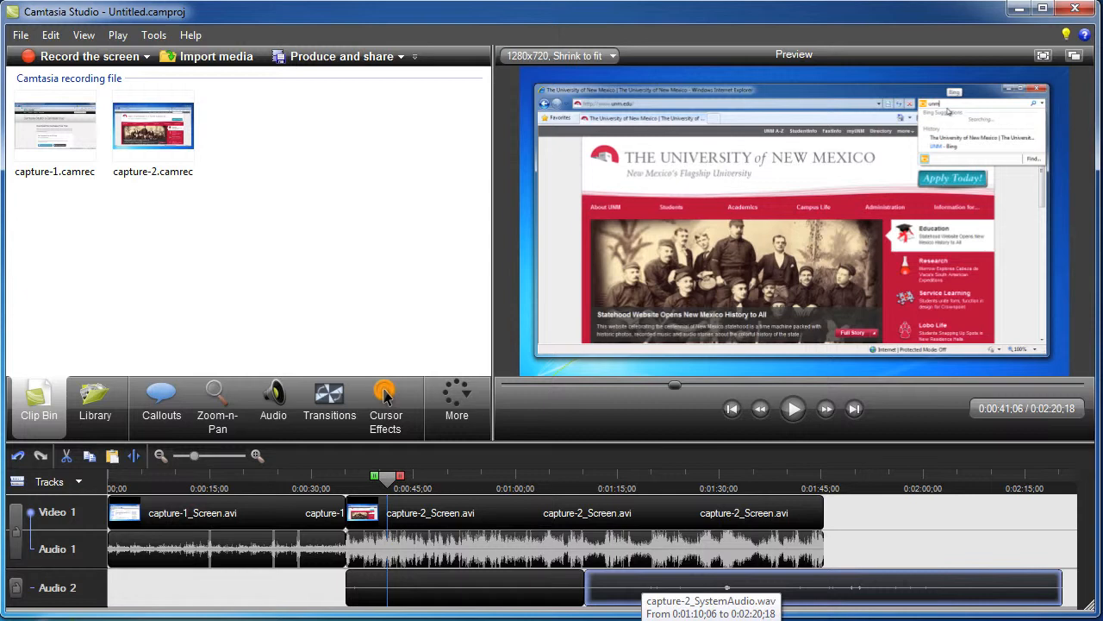
Step: Cut both system audio clips from Audio 2, and split capture-2 at 0:00:48;09 to remove its opening section
right_click(564, 572)
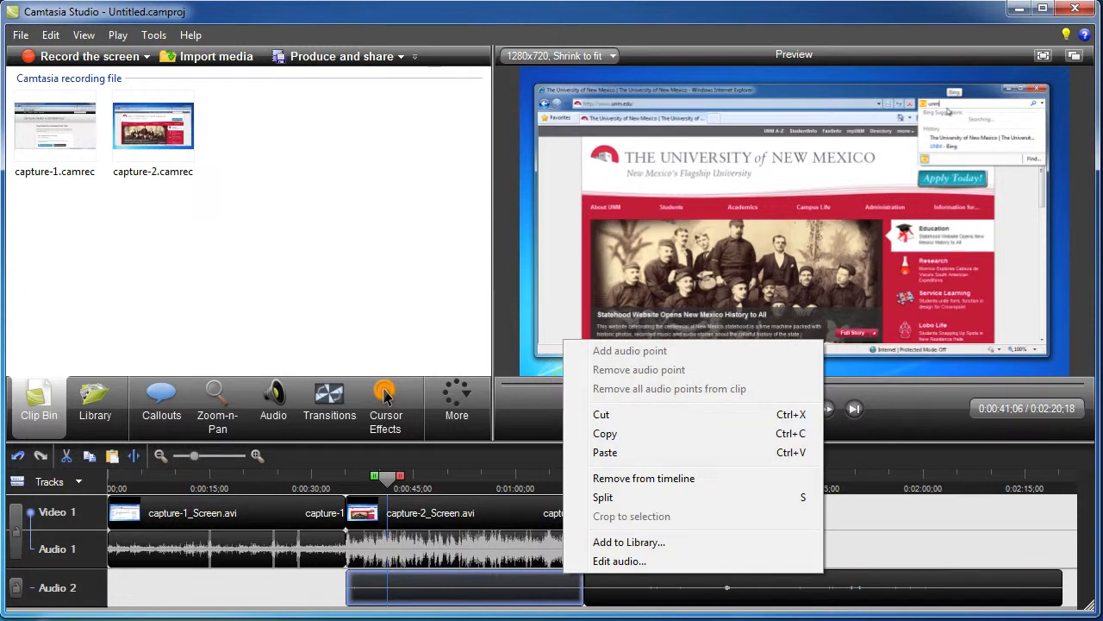
right_click(686, 585)
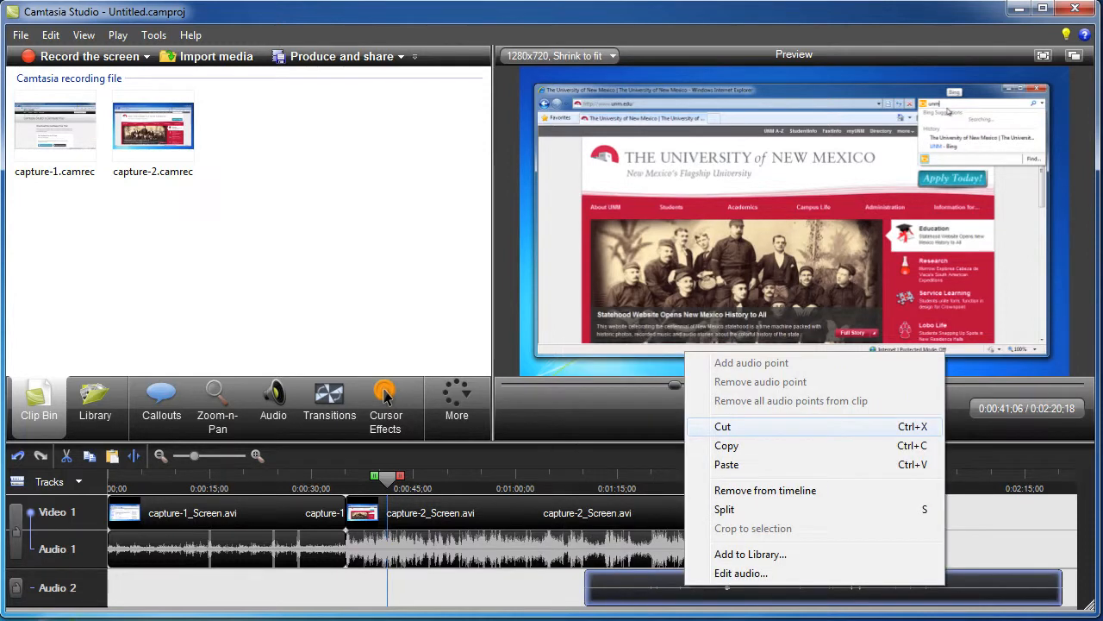
left_click(729, 426)
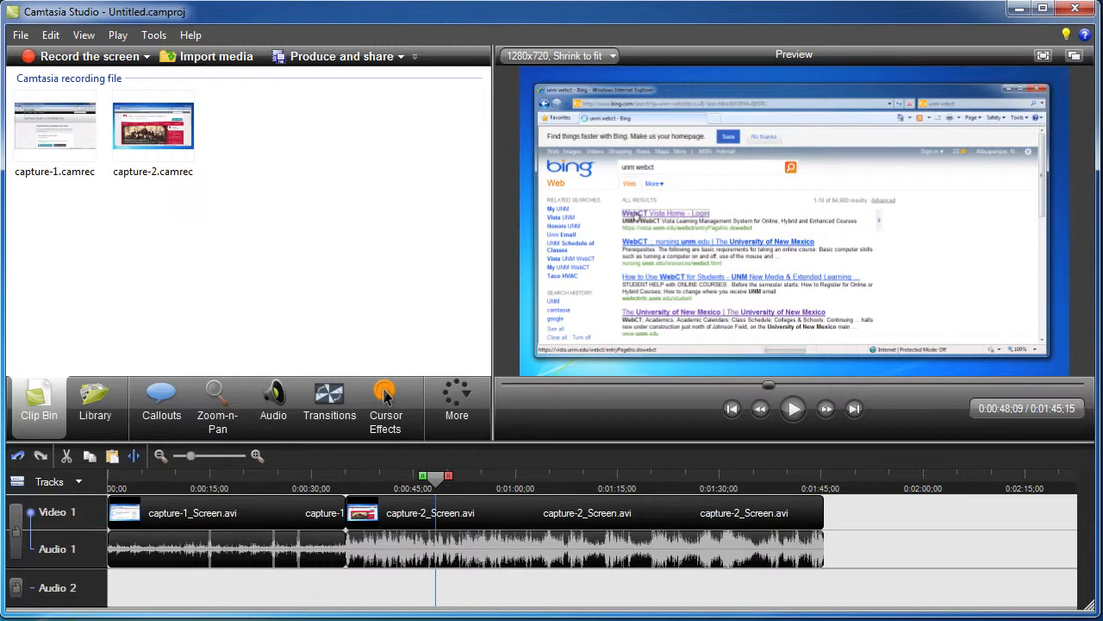
key("alt+e")
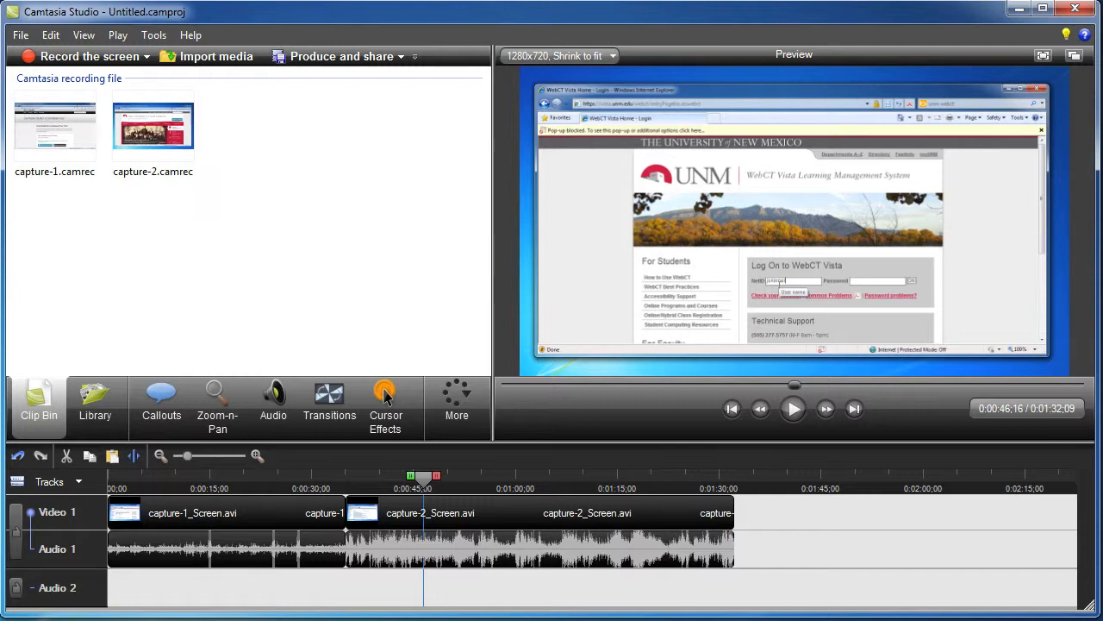
Step: Import the image 10 11.08.54 AM and the audio file BigBillBroonzy-BabyPleaseDontGo from the desktop's assets folder
left_click(20, 35)
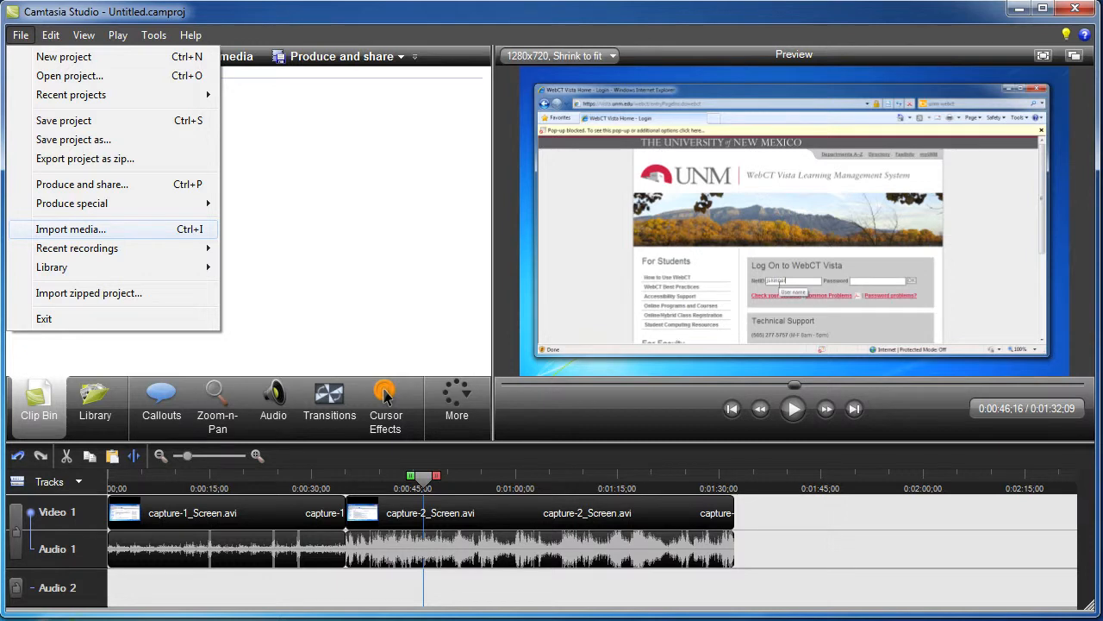
left_click(71, 230)
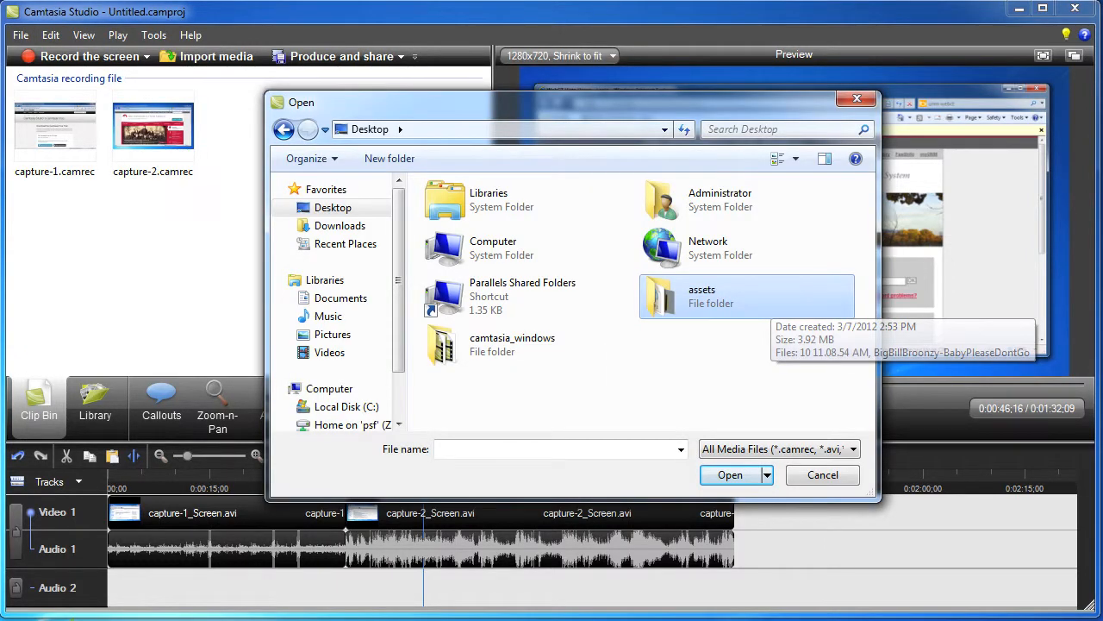
double_click(703, 295)
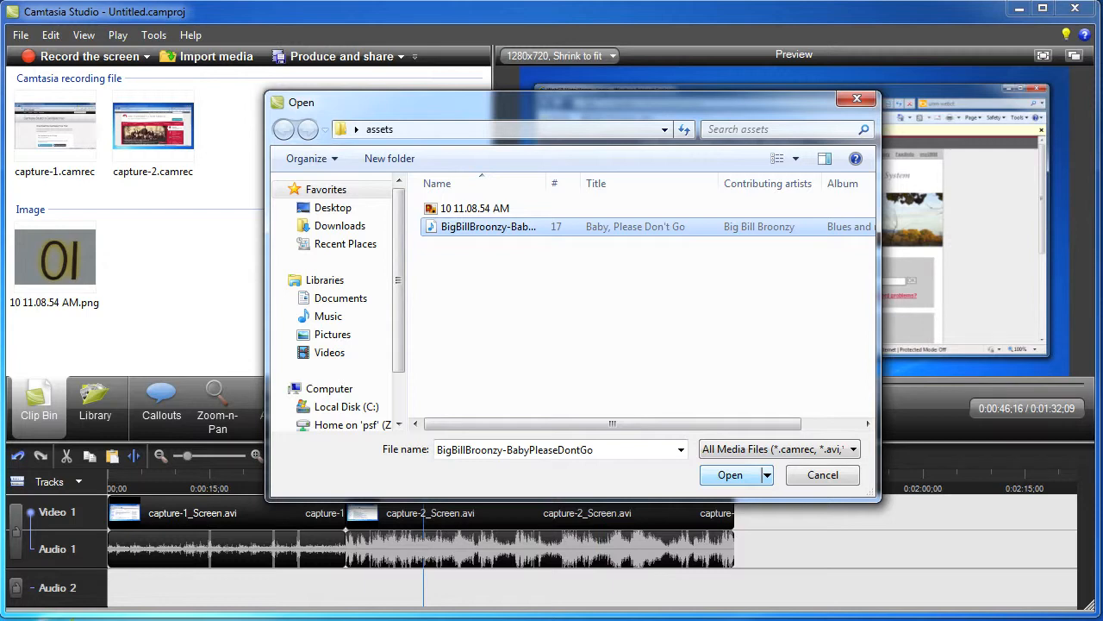
key("Return")
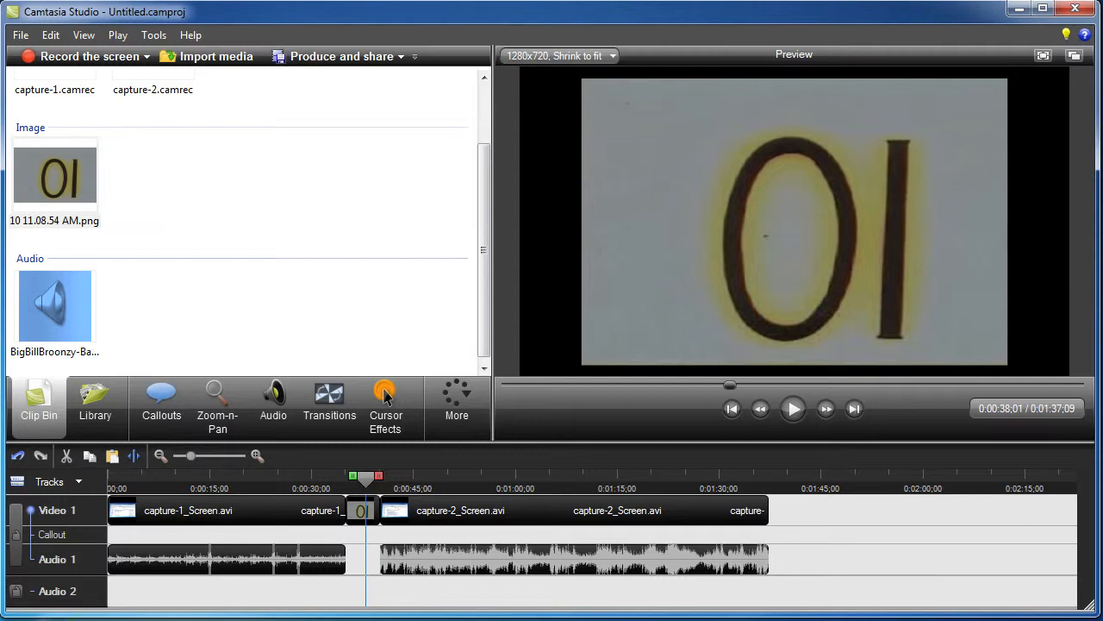
Step: Place the BigBillBroonzy music on Audio 2 from about 0:00:05;17, and split it at 0:00:30;24 to cut the remainder
left_click(68, 298)
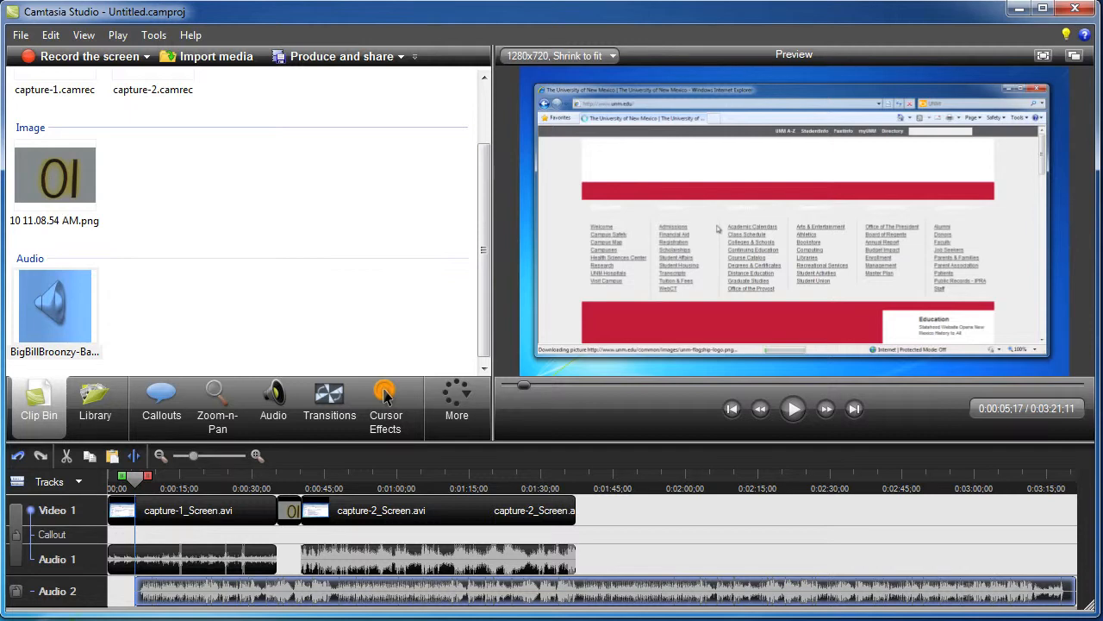
right_click(241, 590)
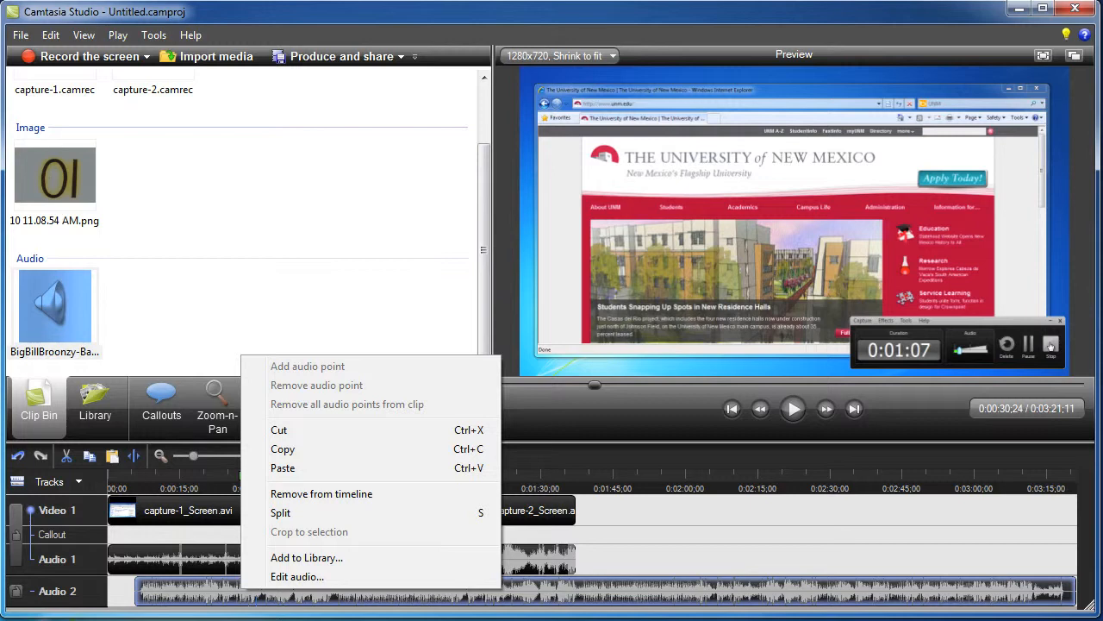
left_click(280, 512)
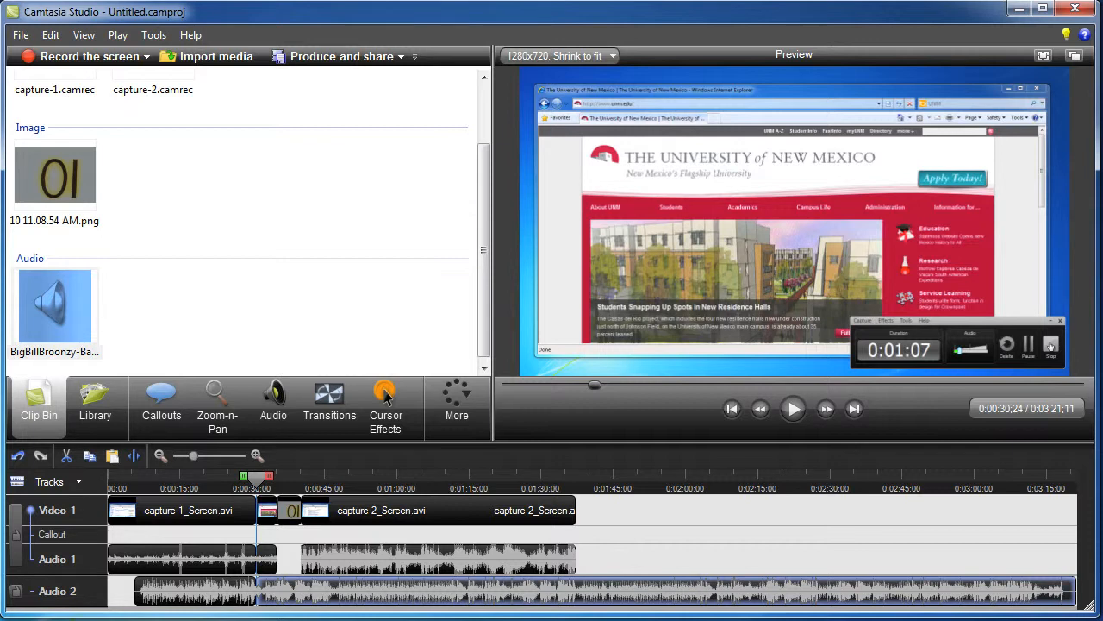
right_click(653, 593)
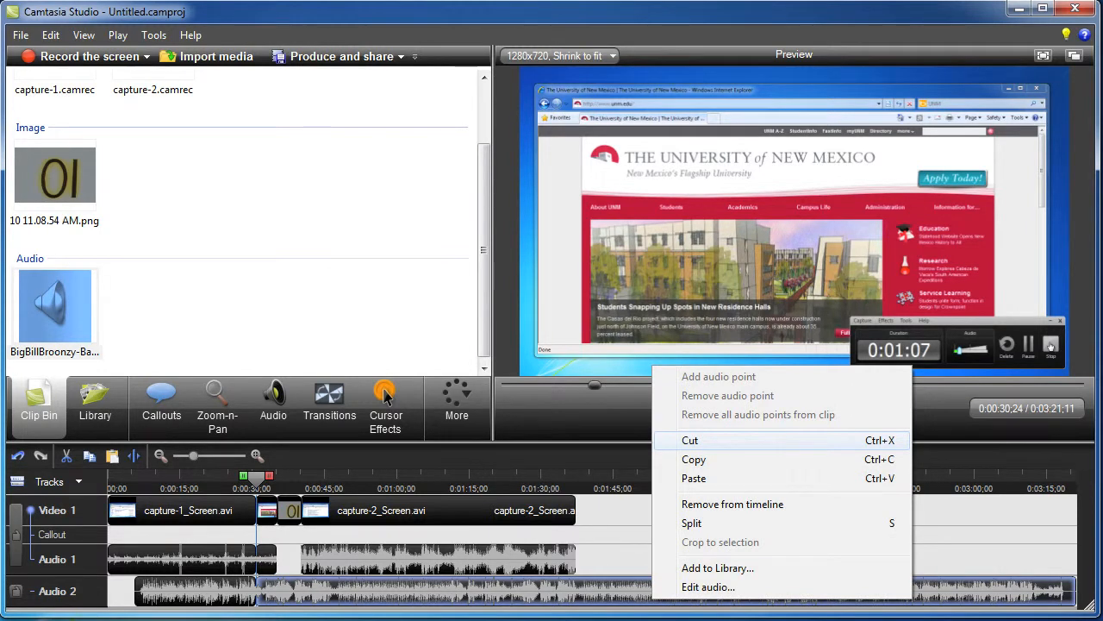
left_click(694, 440)
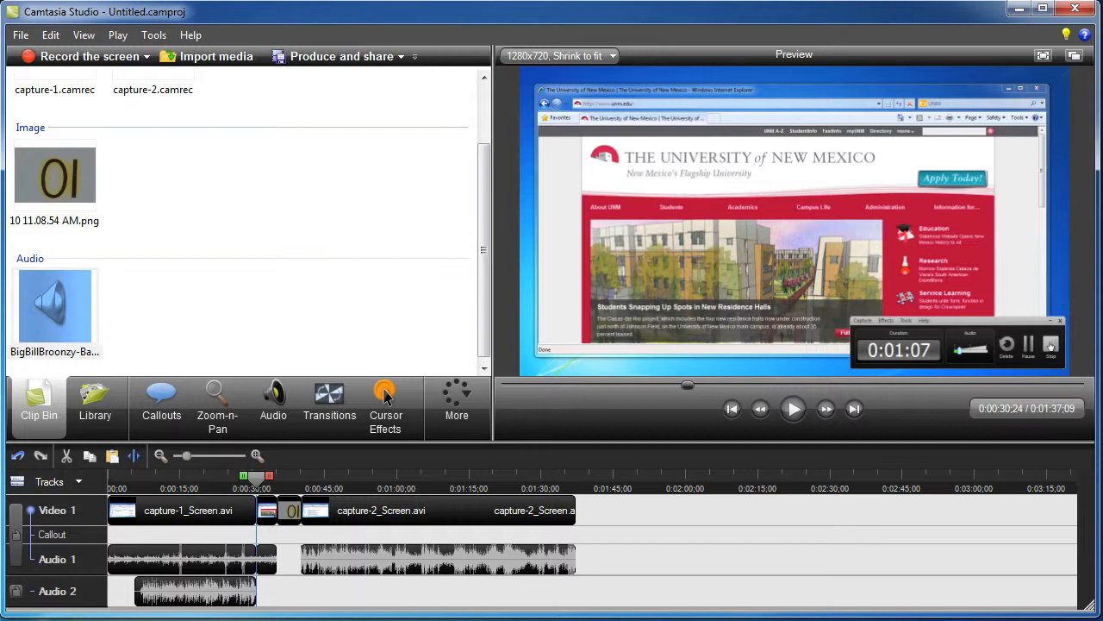
key("ctrl+z")
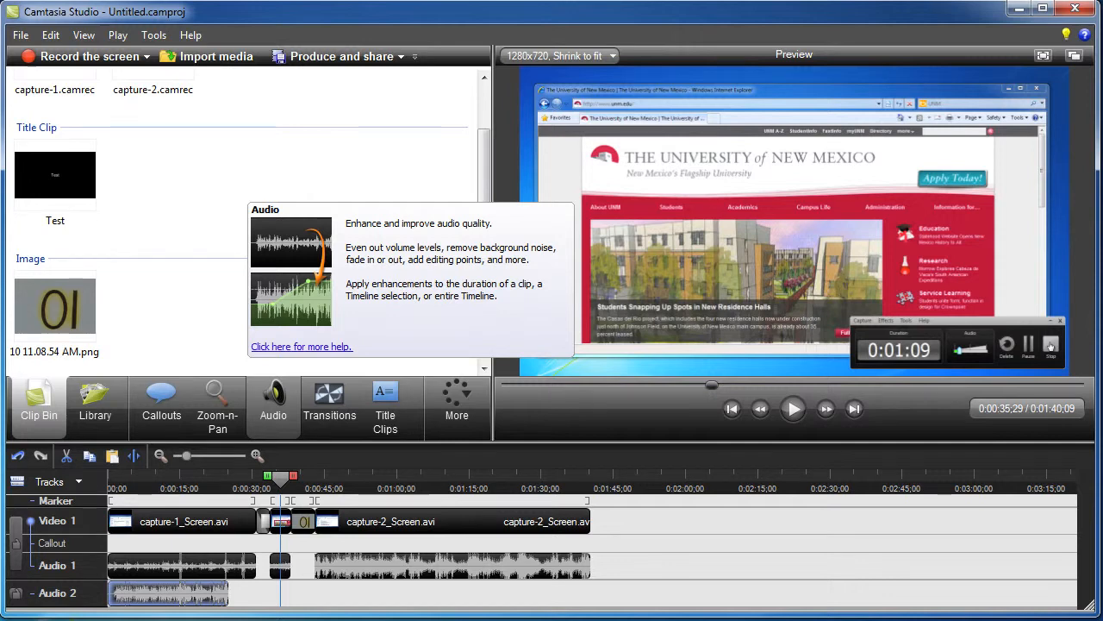
Step: Look through the Audio, Zoom-n-Pan and Voice Narration options
left_click(274, 401)
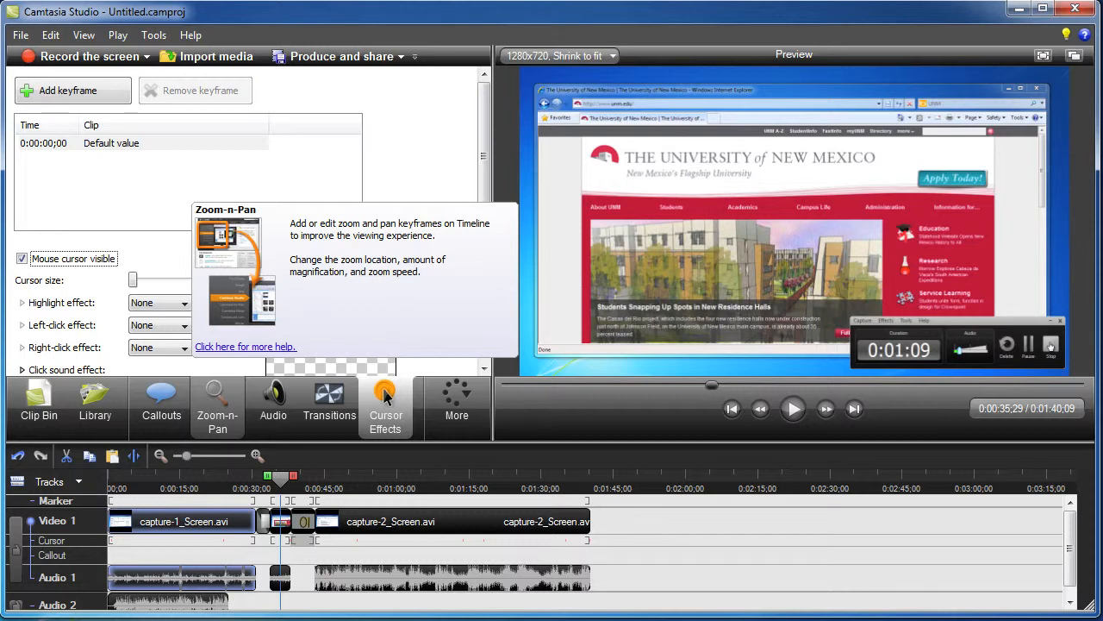
left_click(217, 401)
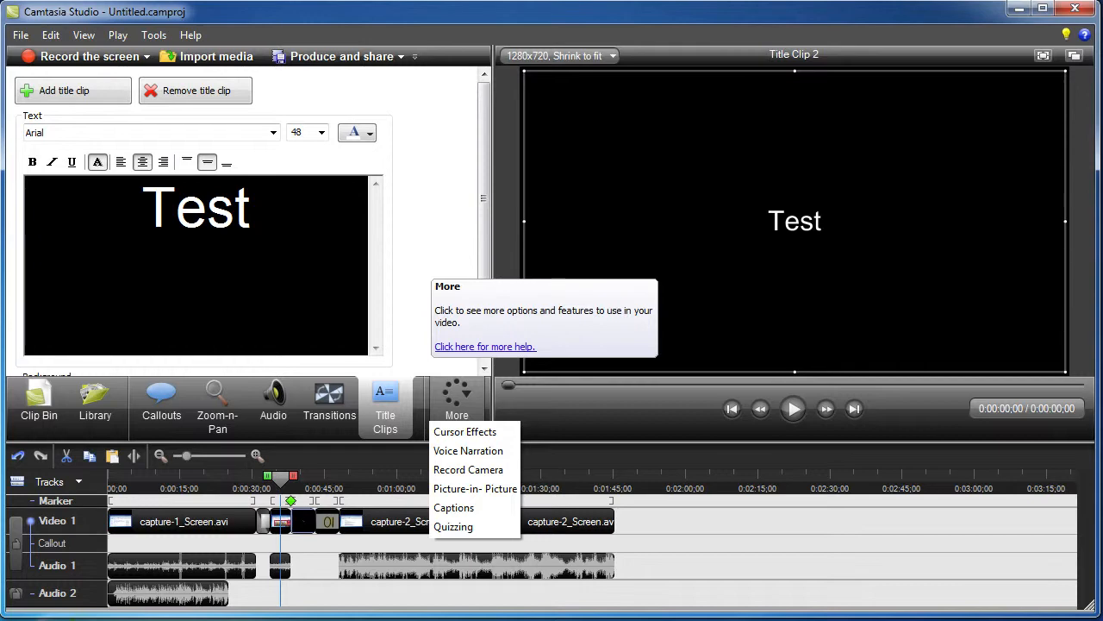
left_click(468, 450)
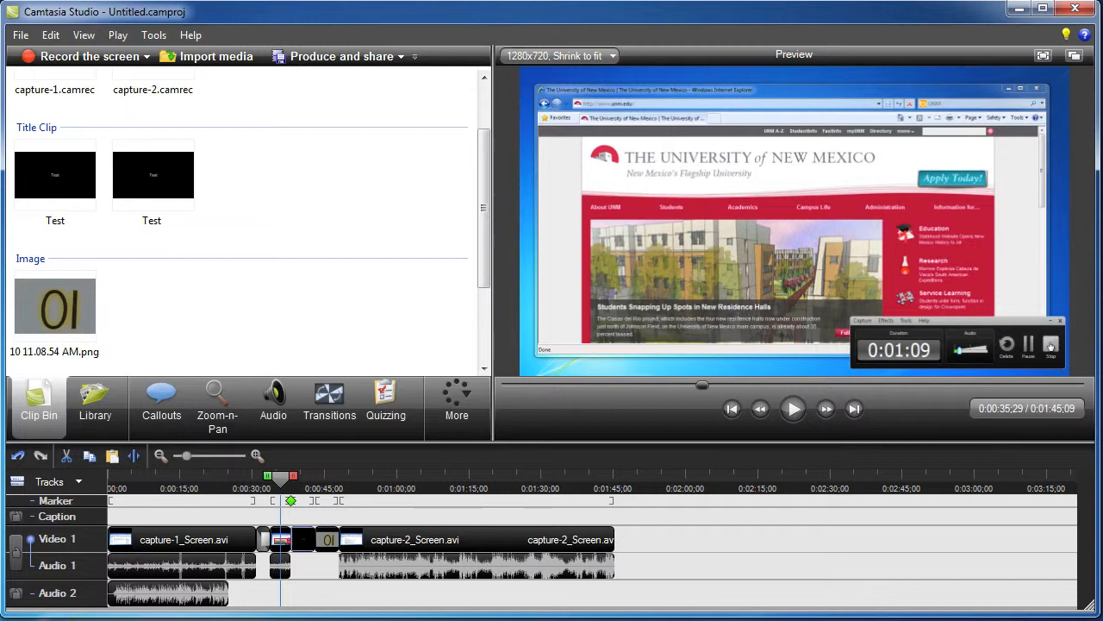
Step: Start producing and sharing the project, using the custom production settings preset
left_click(20, 36)
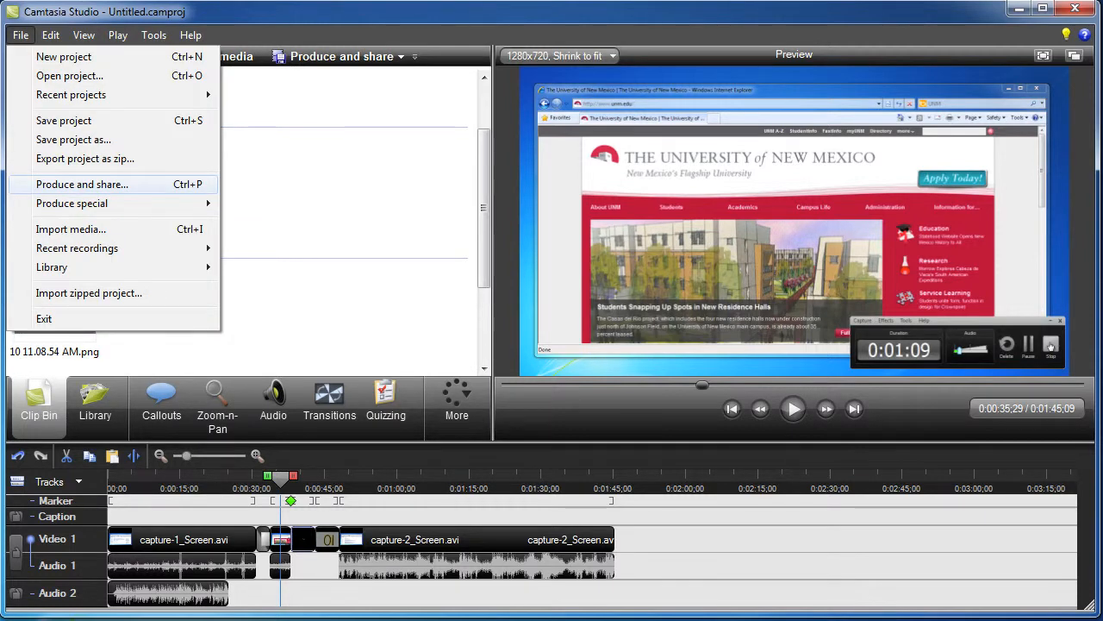
key("Return")
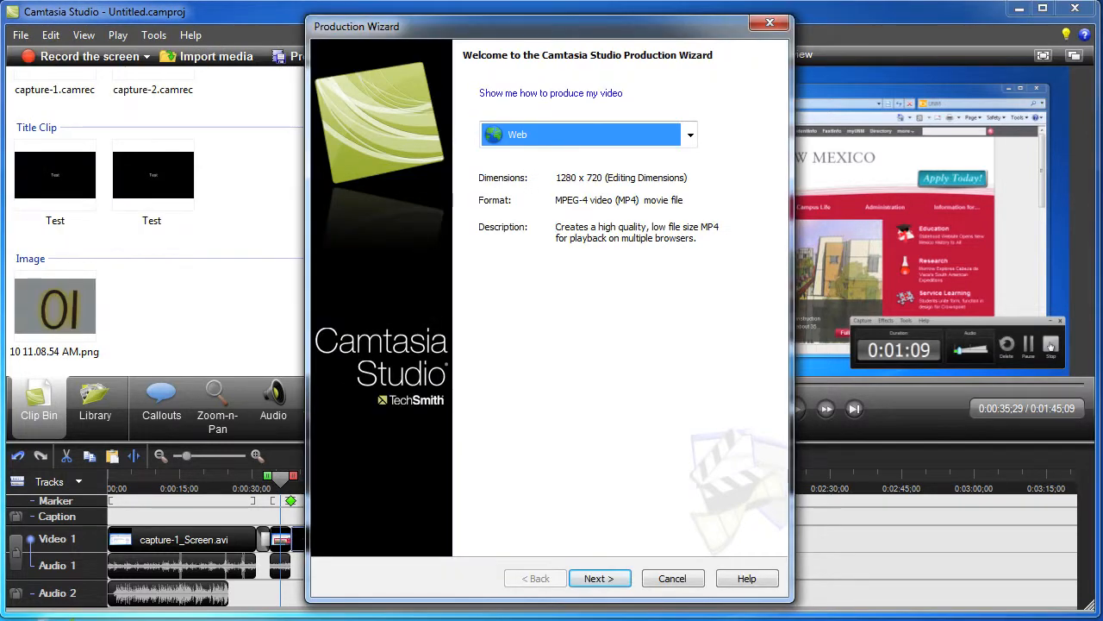
left_click(691, 134)
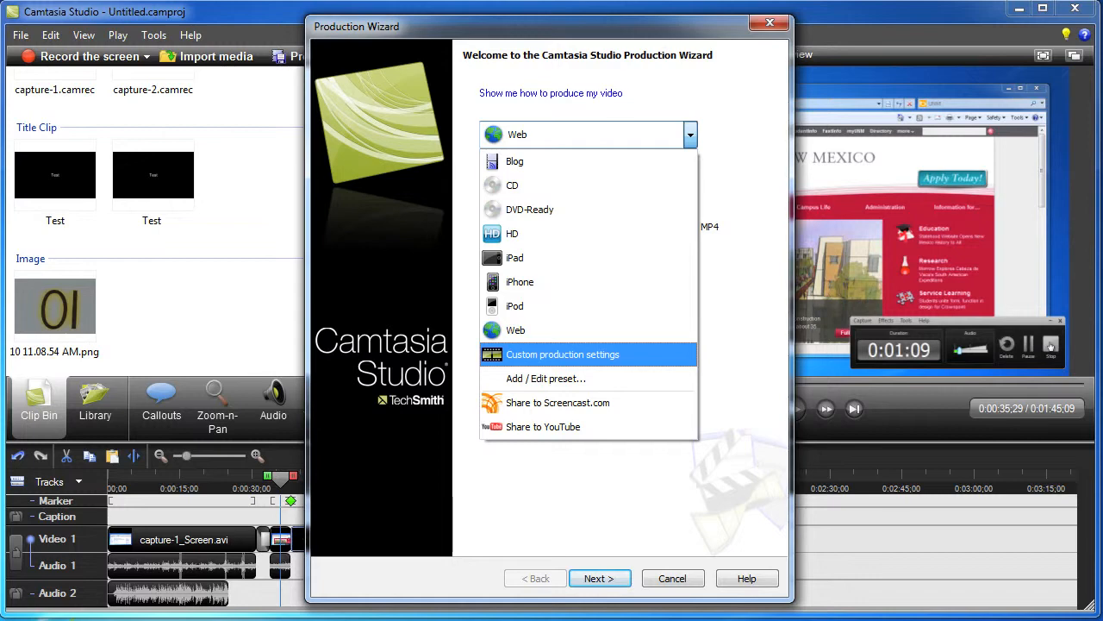
key("Return")
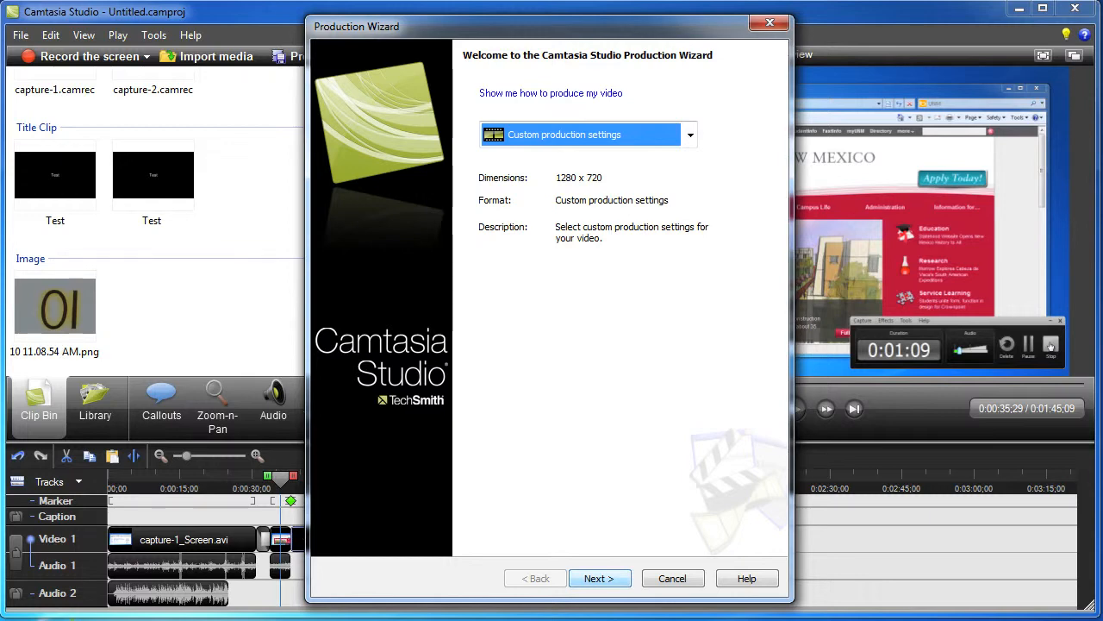
key("Return")
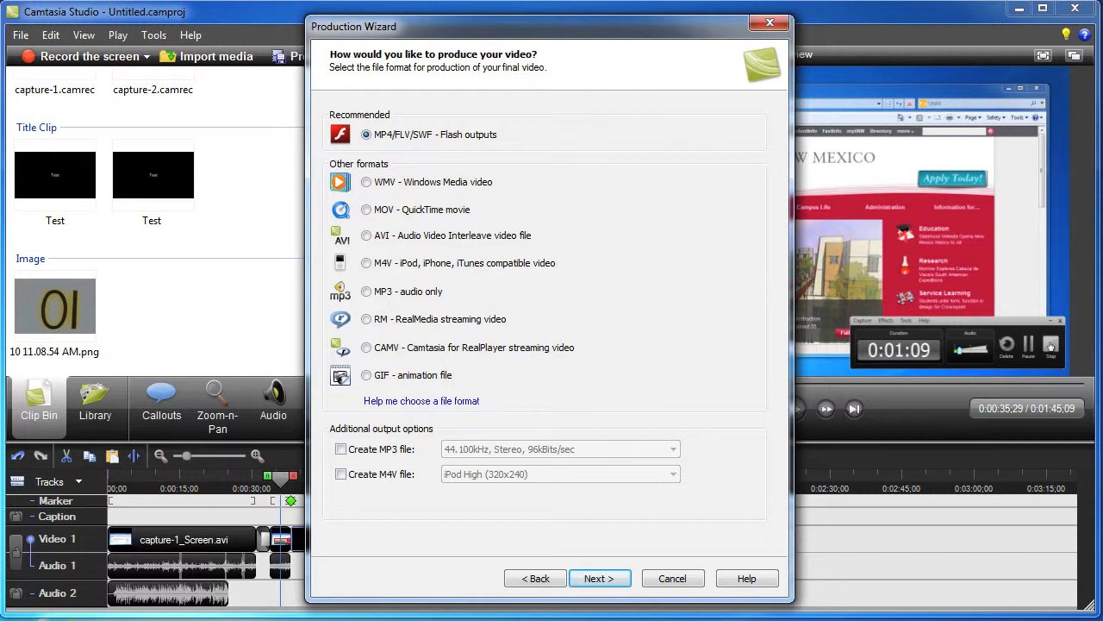
Step: Choose WMV - Windows Media video at a custom size of 1280 x 720, and accept the video and marker options to reach the output file settings
left_click(367, 182)
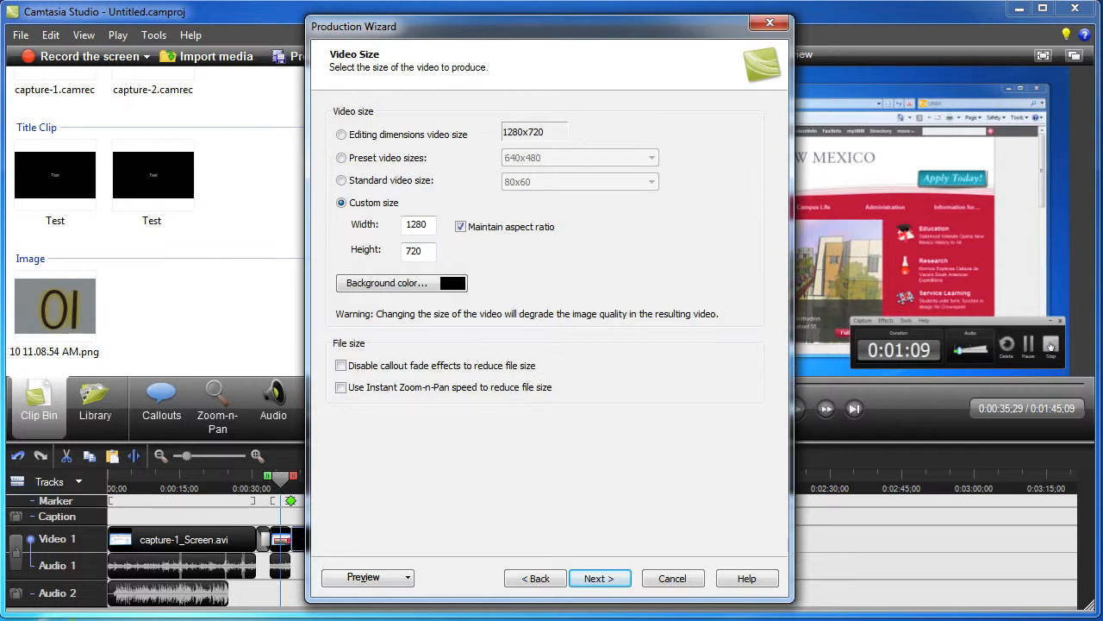
key("Return")
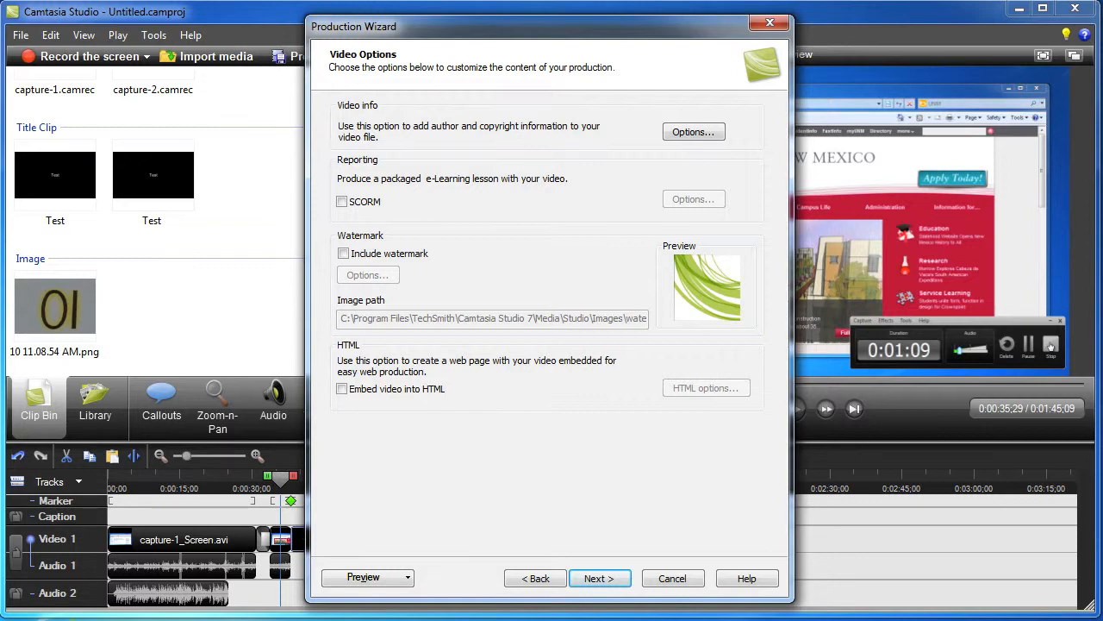
key("Return")
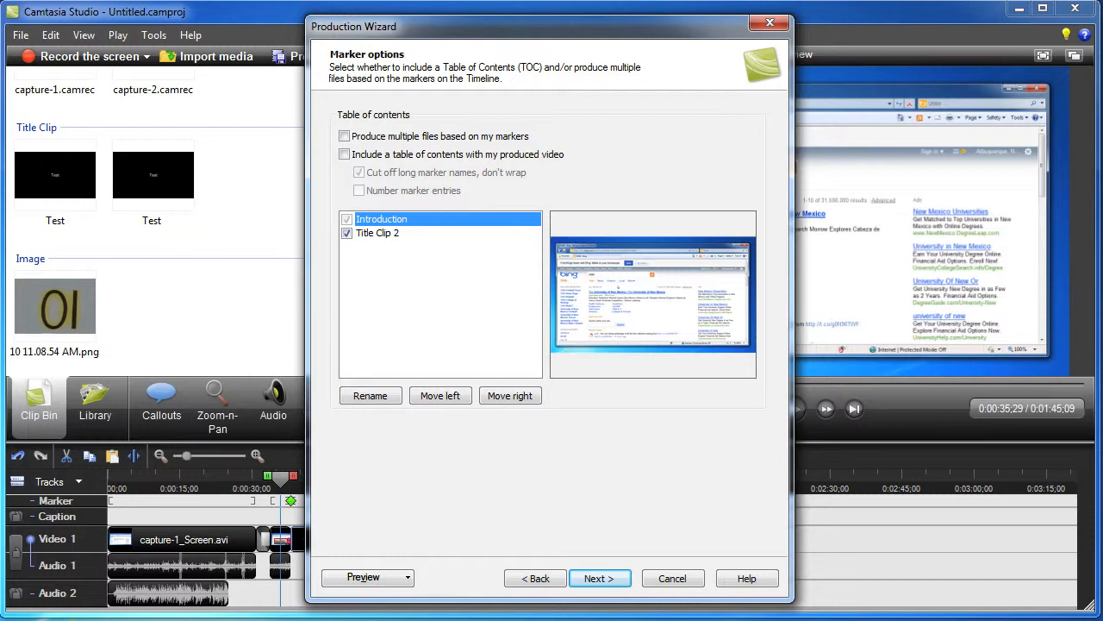
key("Return")
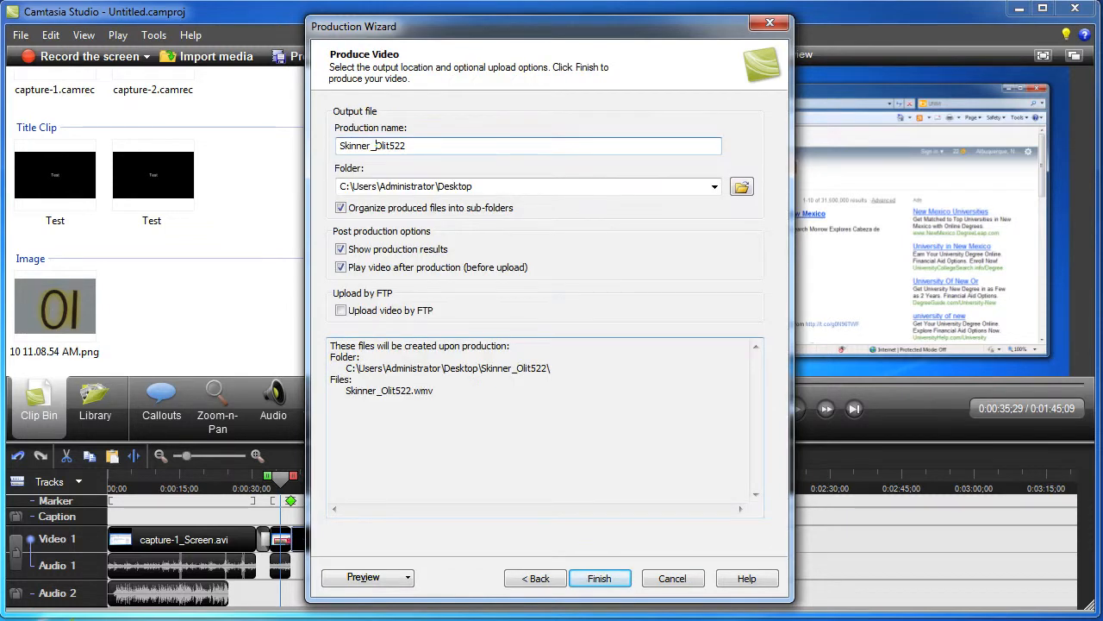